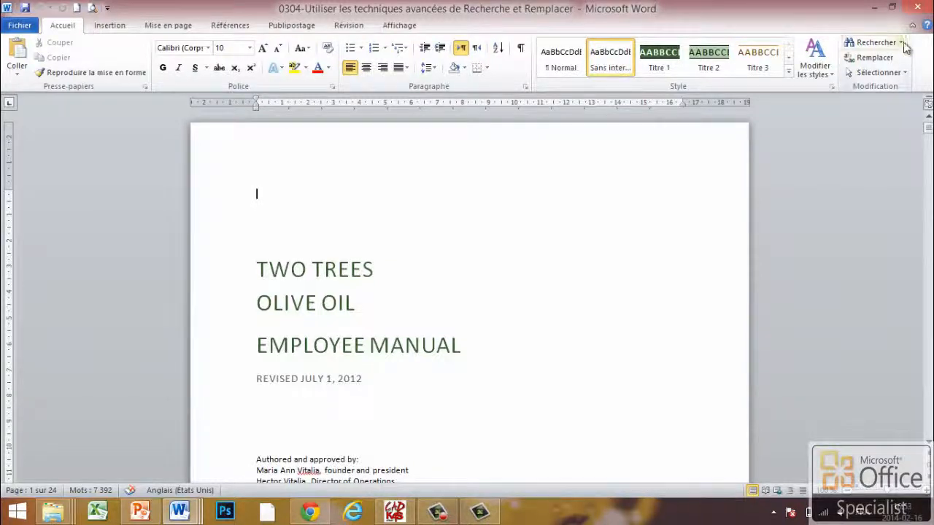
left_click(861, 44)
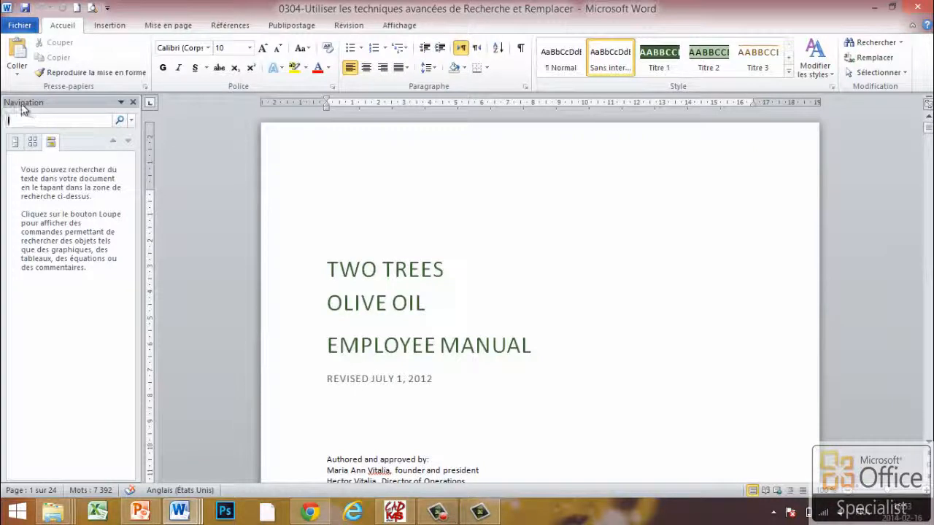
left_click(51, 143)
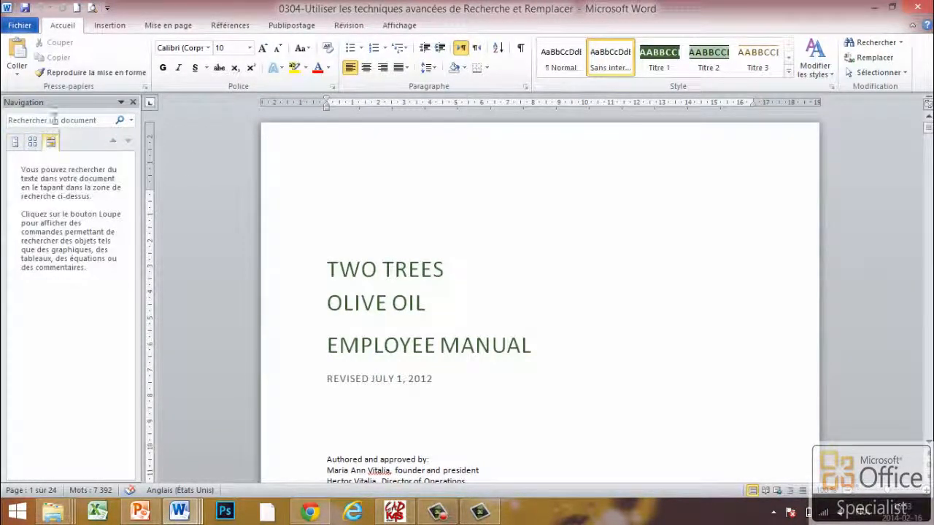
left_click(53, 119)
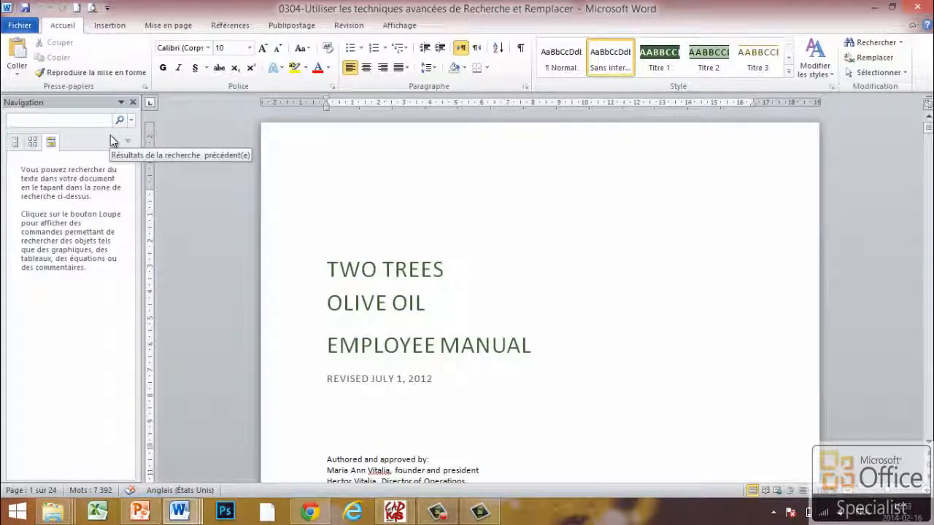
left_click(133, 103)
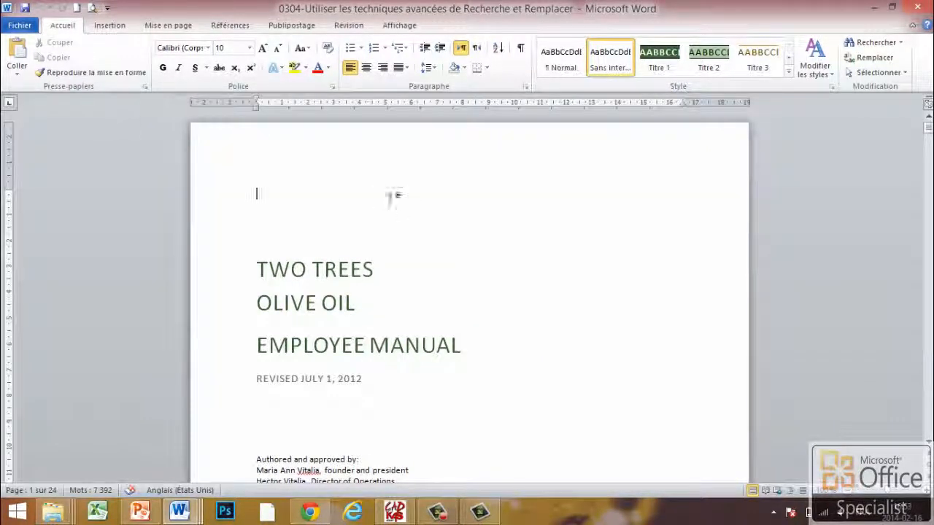
Open the advanced search, enter "oil" as the search text and expand the additional search options.
left_click(901, 43)
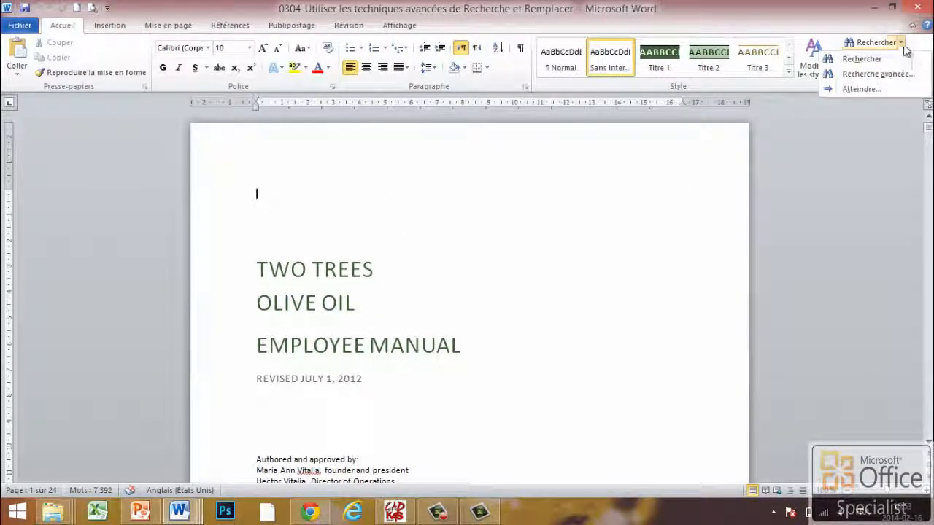
left_click(861, 73)
left_click_drag(325, 44, 574, 137)
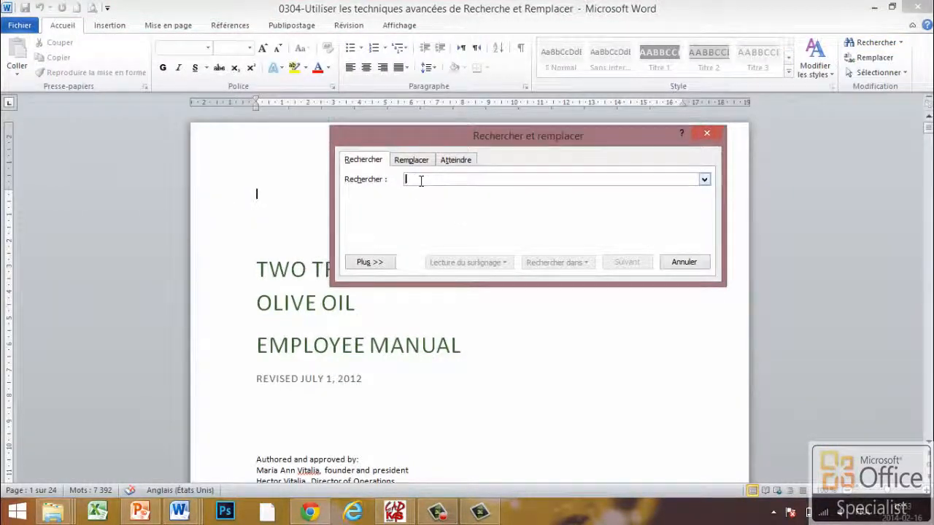
type("oi")
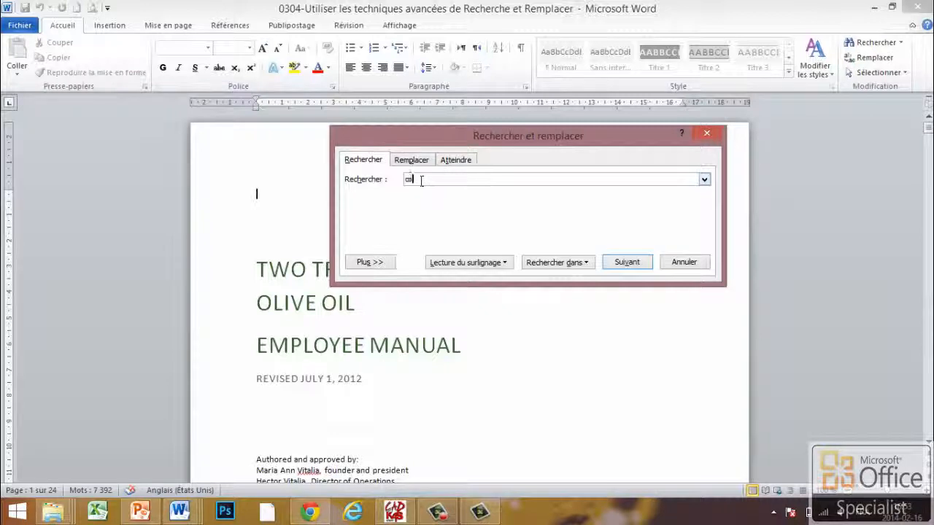
type("l")
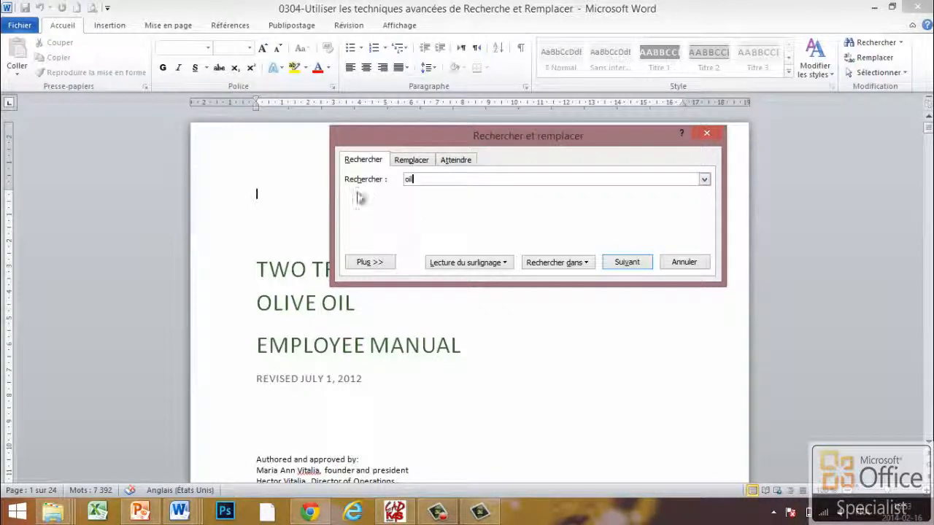
left_click(370, 262)
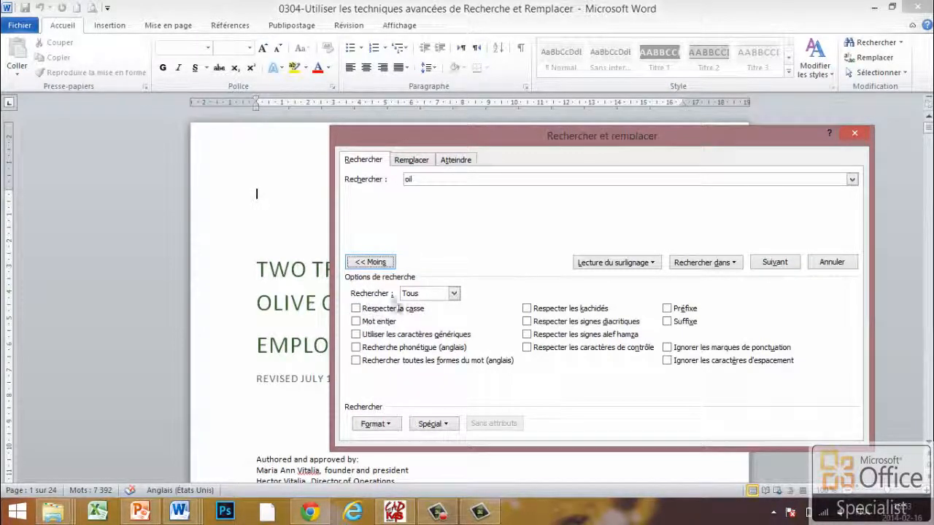
Keep the search scope at Tous and require matching case (Respecter la casse) and whole words (Mot entier).
left_click(420, 294)
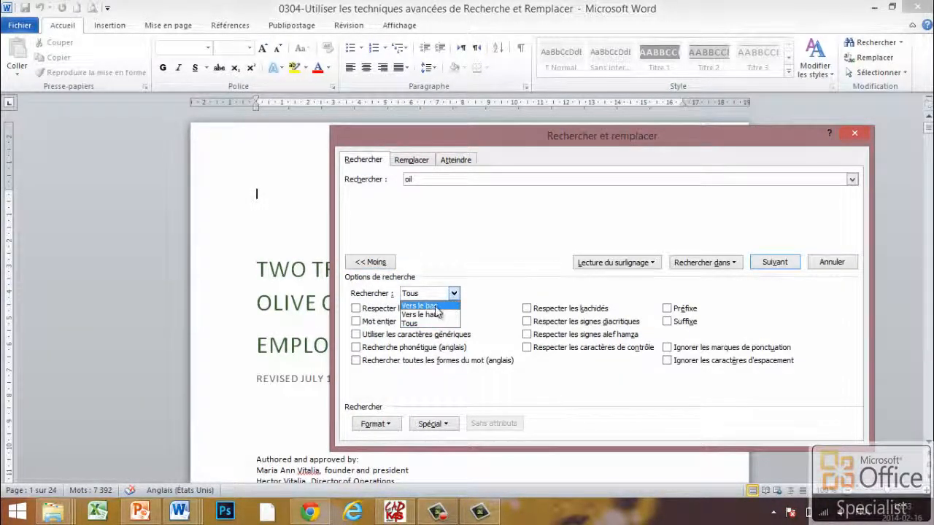
left_click(442, 322)
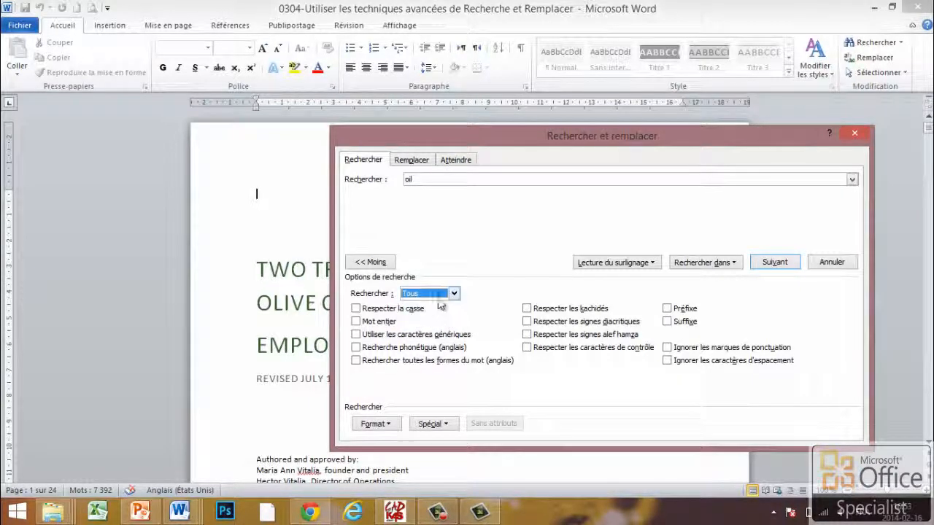
left_click(377, 309)
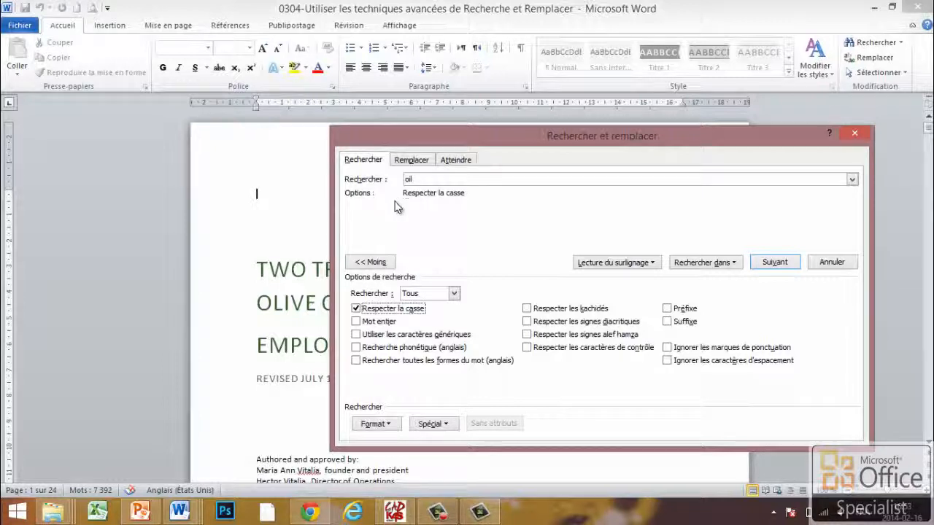
left_click(357, 321)
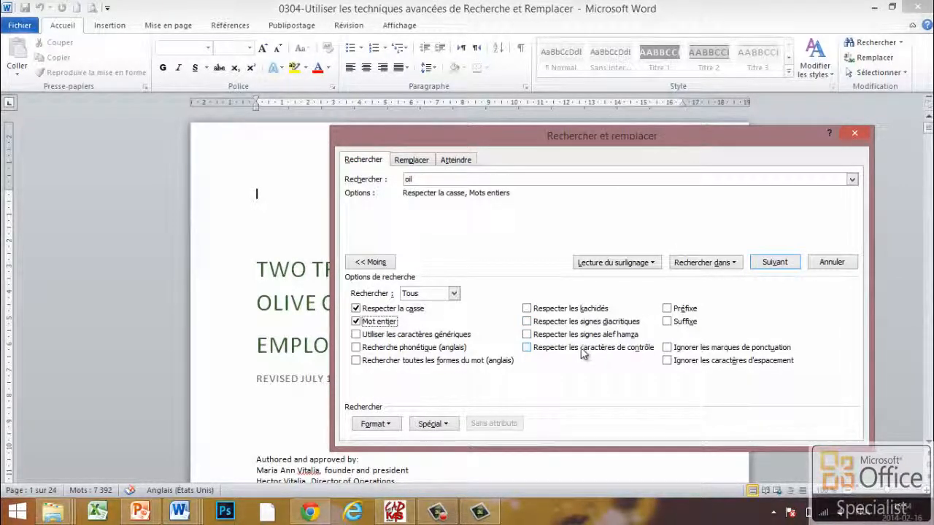
left_click(356, 322)
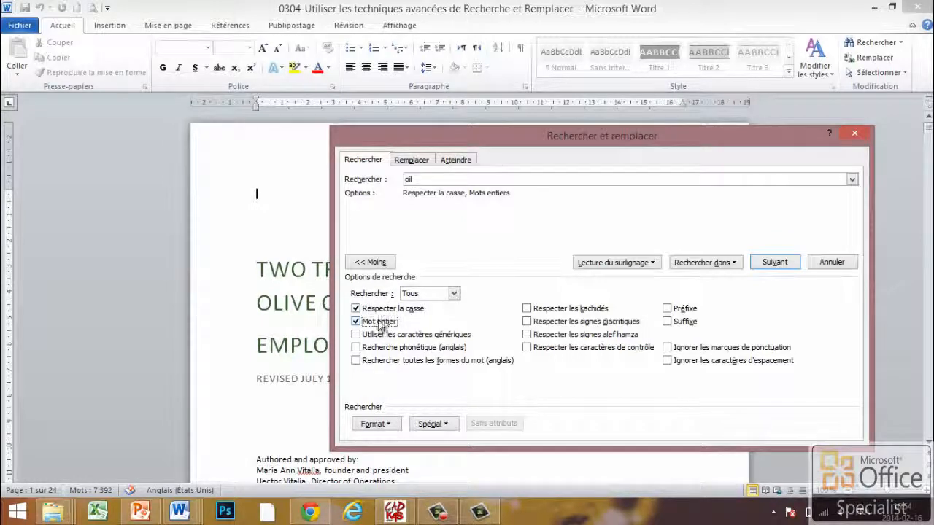
Restrict the search for "oil" to text in the bold font style (Gras) and run the search.
left_click(394, 424)
left_click(394, 314)
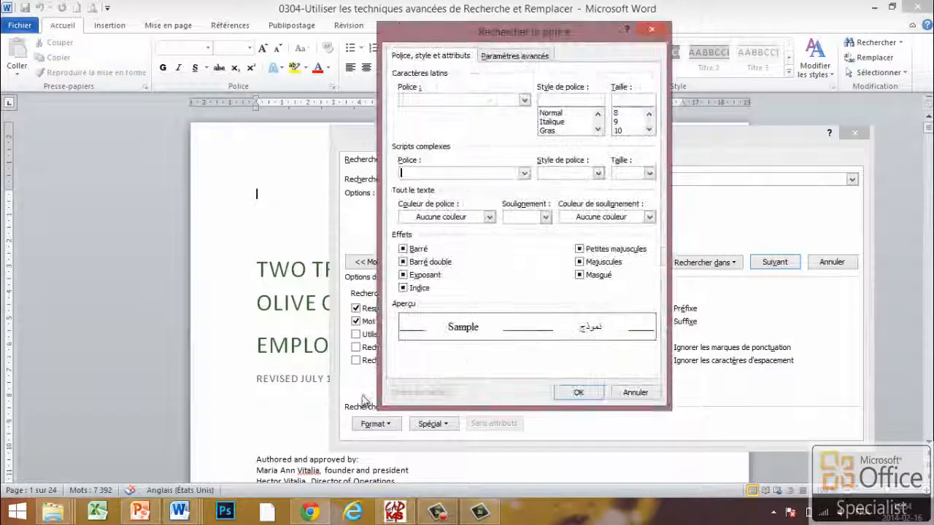
left_click(554, 131)
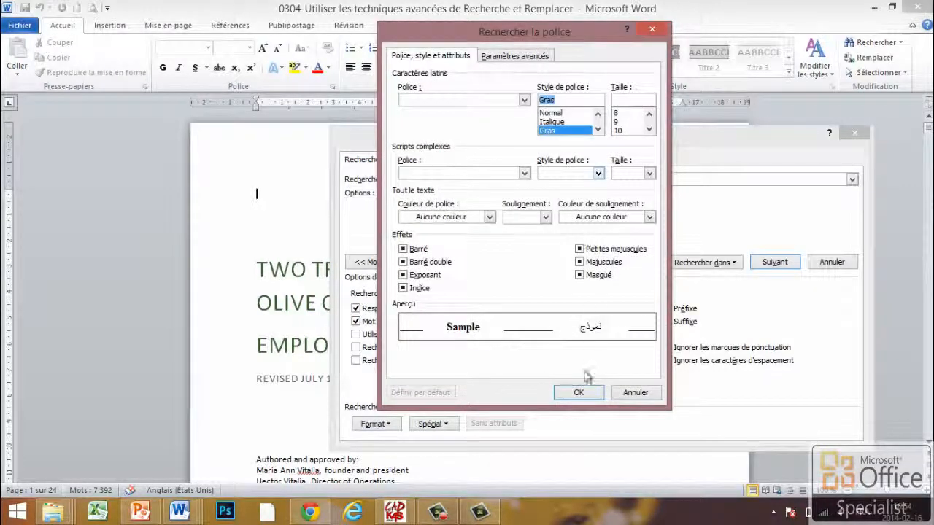
left_click(578, 393)
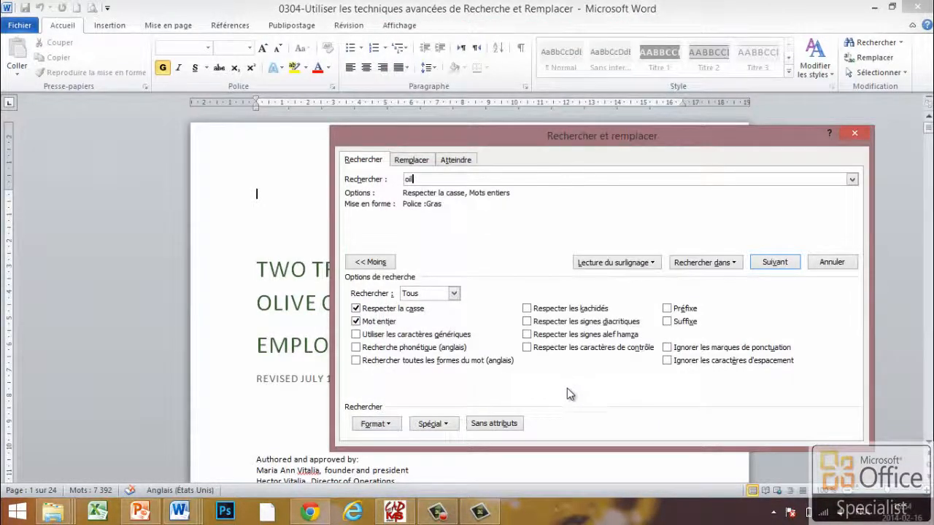
left_click(774, 263)
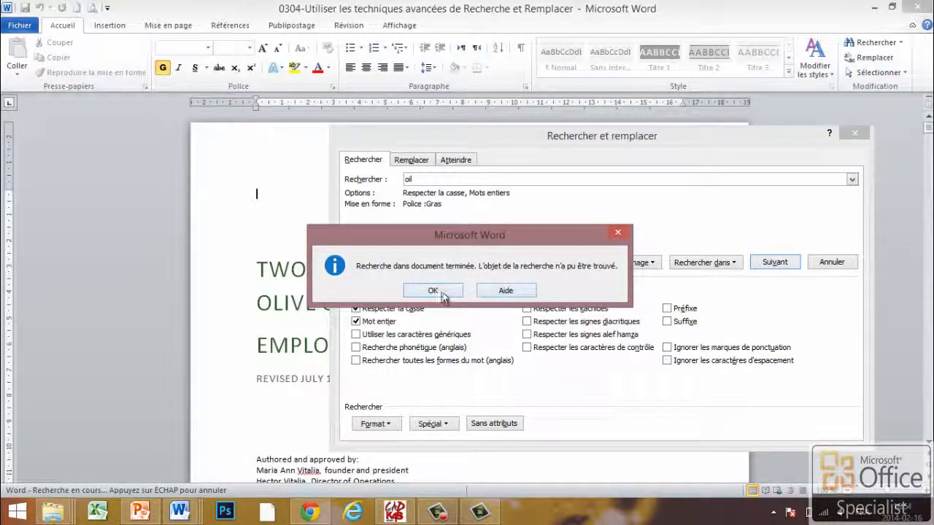
left_click(434, 291)
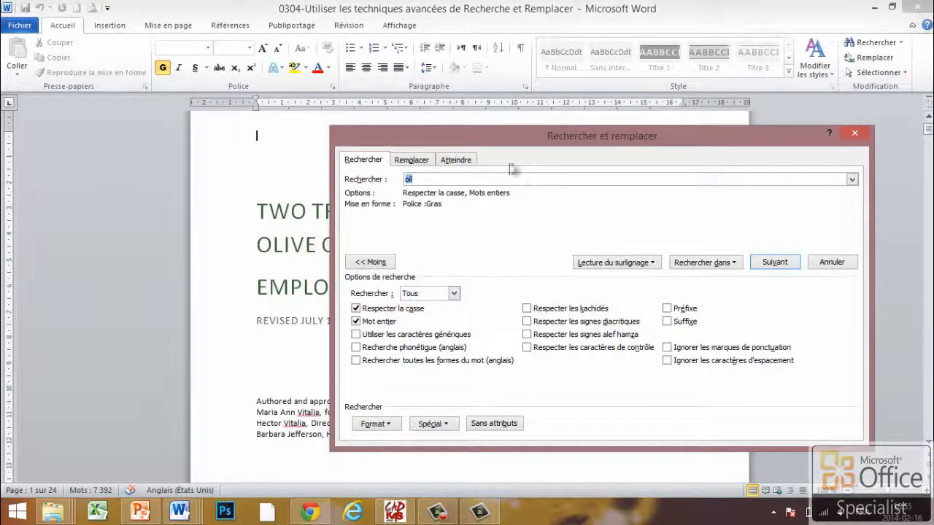
Turn off Respecter la casse and Mot entier, and find the next bold occurrence of "oil".
left_click_drag(504, 142, 543, 129)
left_click(396, 295)
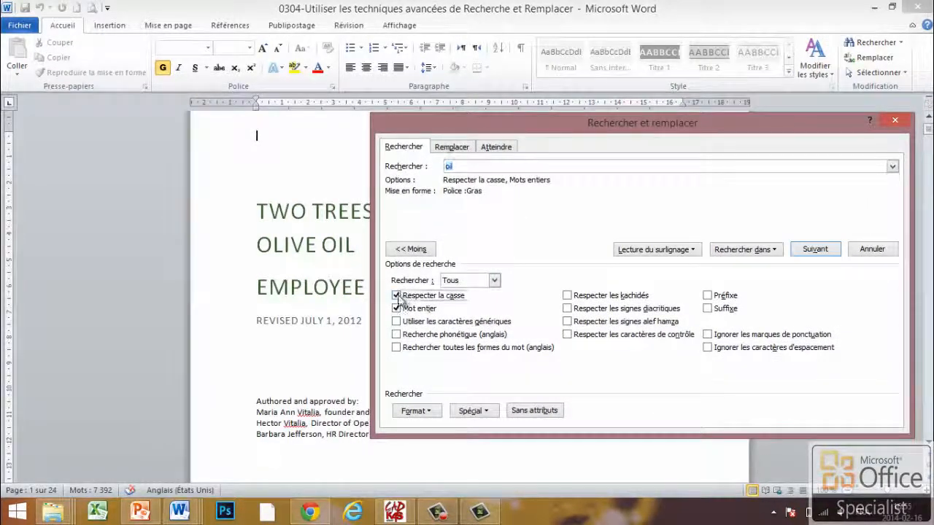
left_click(407, 309)
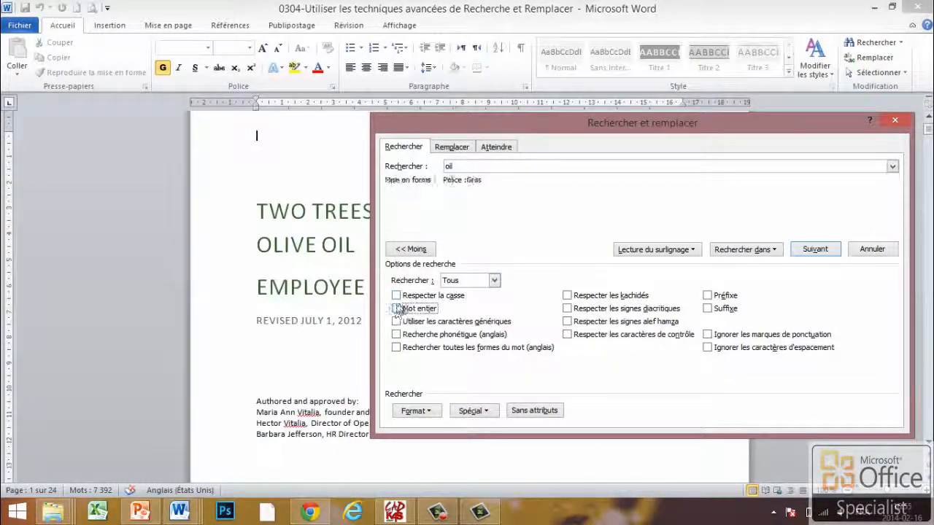
left_click(817, 249)
left_click_drag(554, 146, 522, 147)
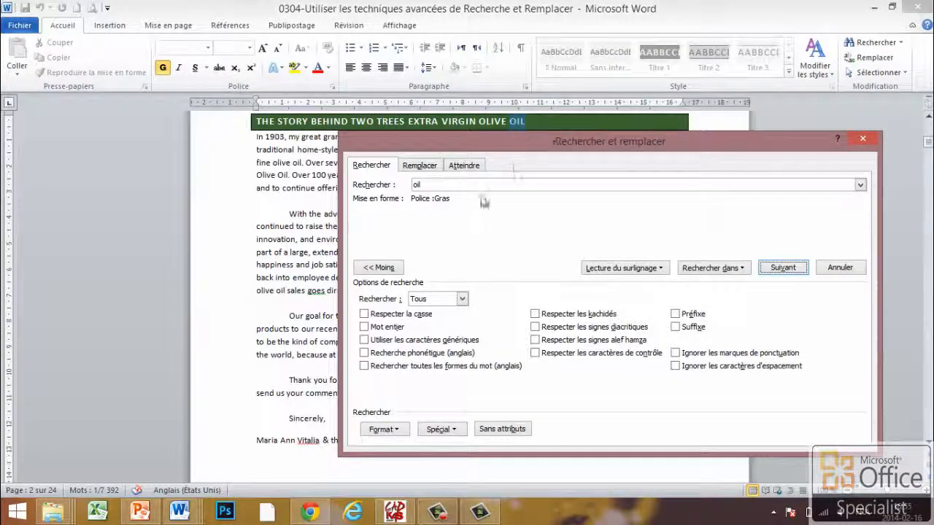
Set the replacement text for bold "oil" to "huile" with the italic font style (Italique).
left_click(423, 165)
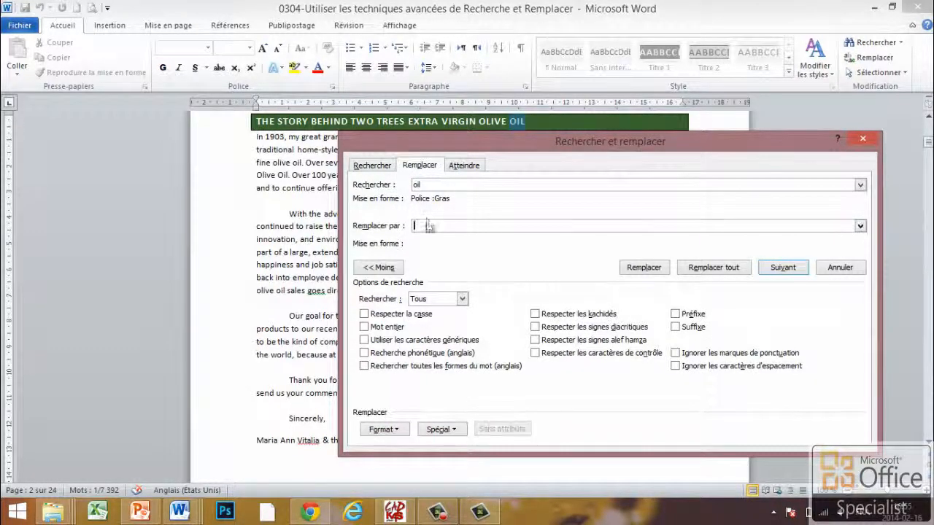
left_click(429, 185)
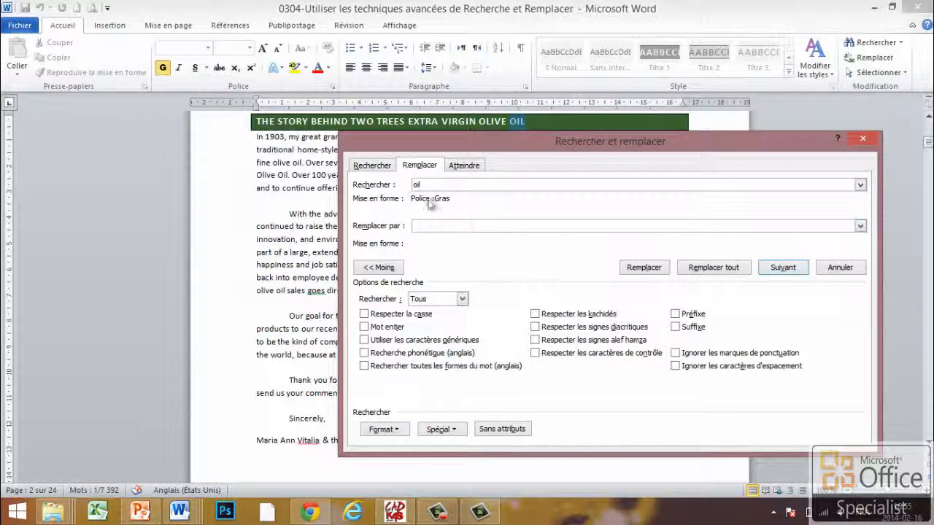
left_click(434, 229)
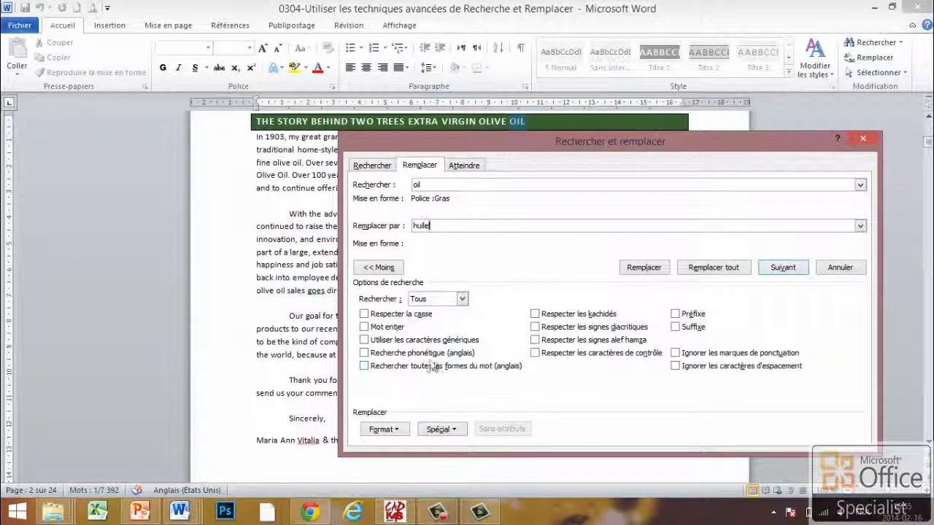
left_click(382, 429)
left_click(415, 321)
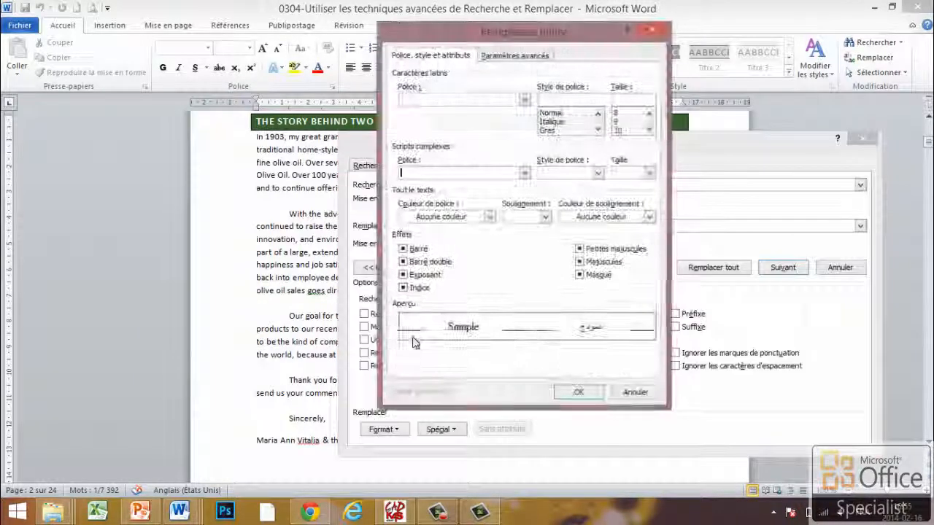
left_click(561, 123)
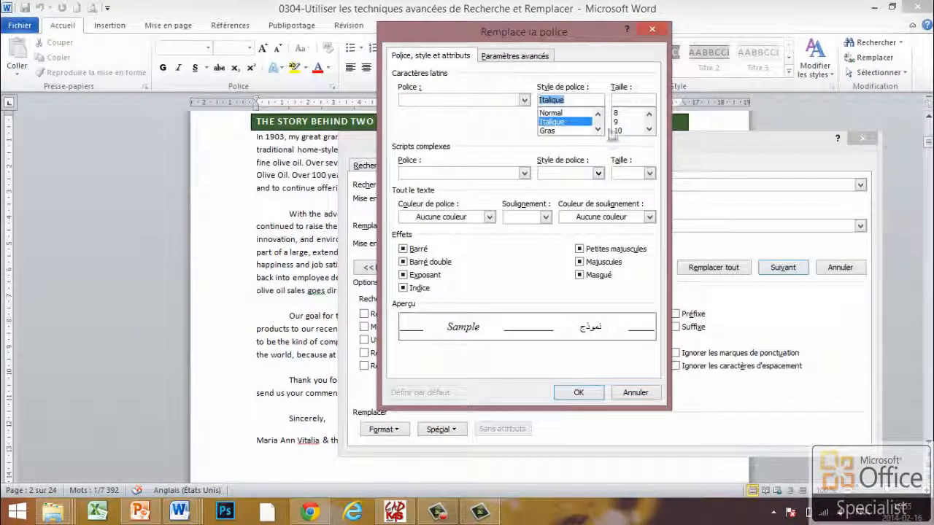
left_click(577, 392)
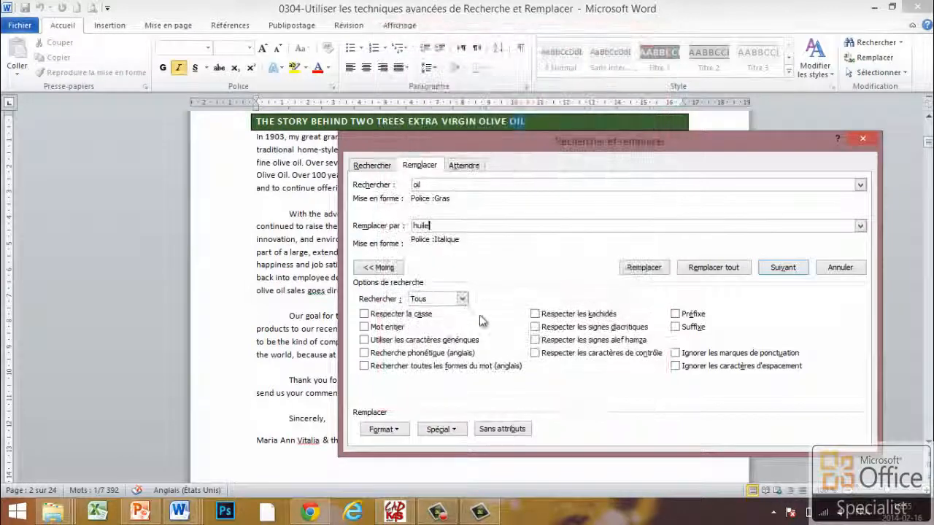
Find the next bold "Oil", in the paragraph beginning "With the advent of modern machinery", and replace that single occurrence.
left_click(781, 268)
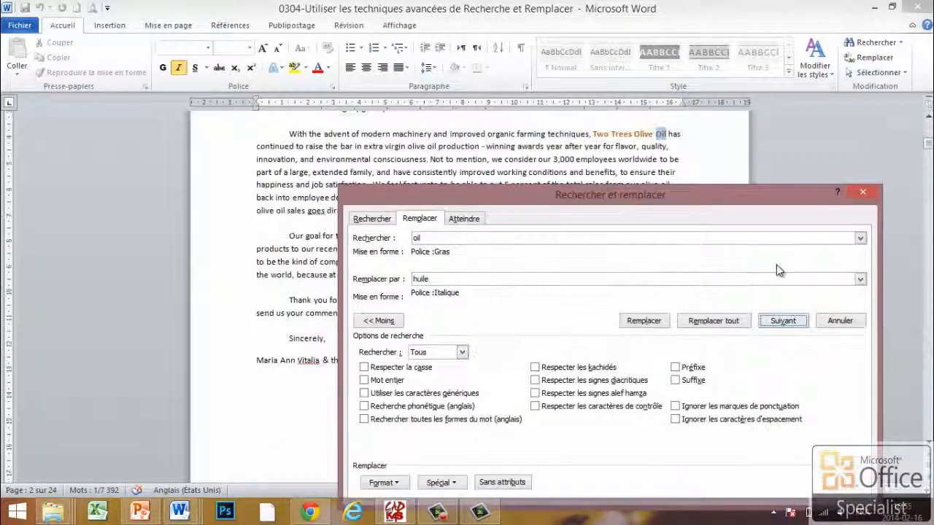
left_click_drag(669, 220, 632, 173)
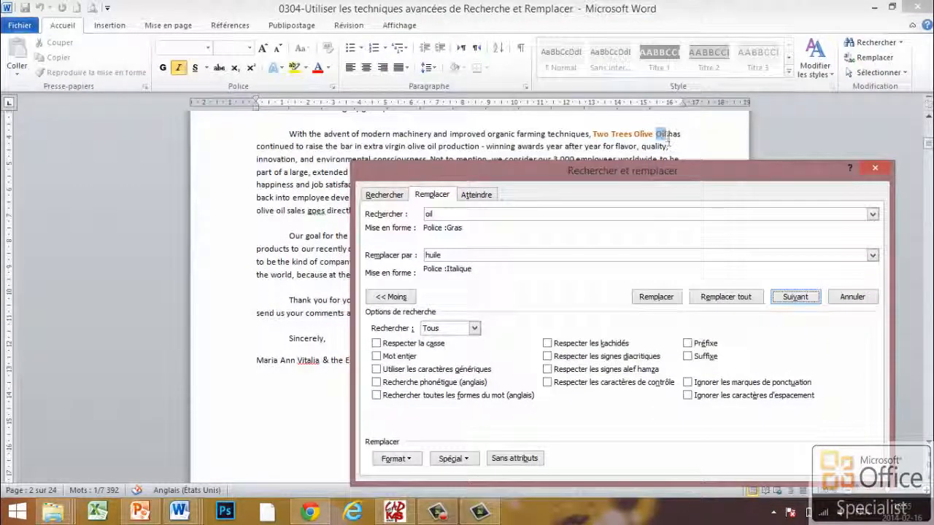
left_click(660, 297)
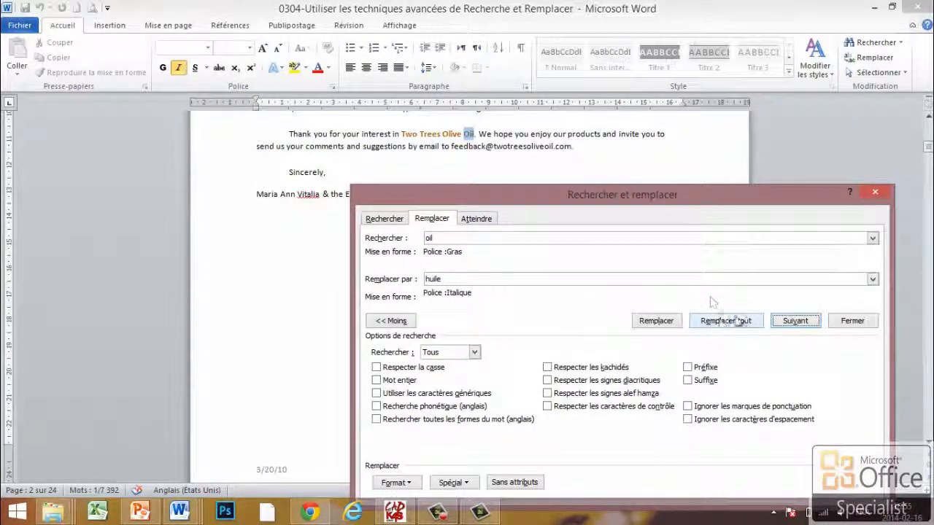
Replace all remaining bold occurrences of "oil" with italic "huile" throughout the document and close the find-and-replace dialog.
left_click(724, 322)
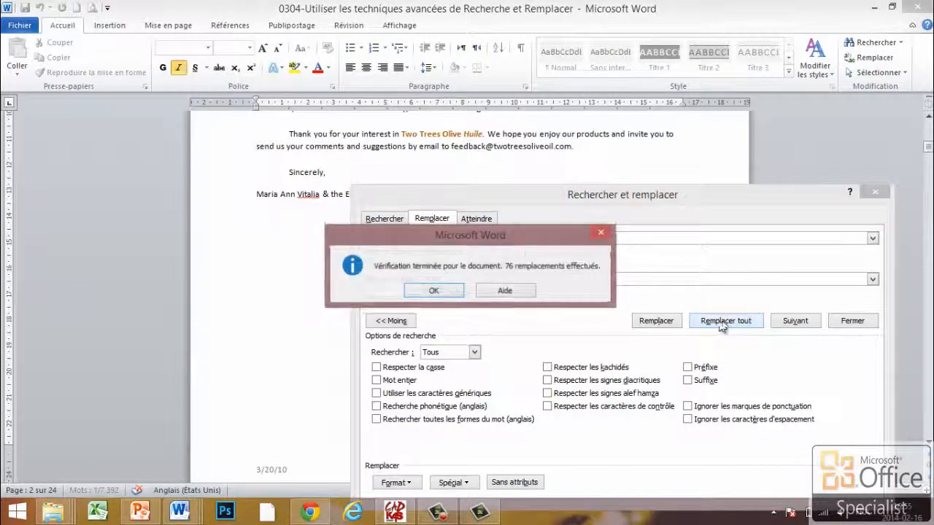
left_click_drag(516, 241, 585, 183)
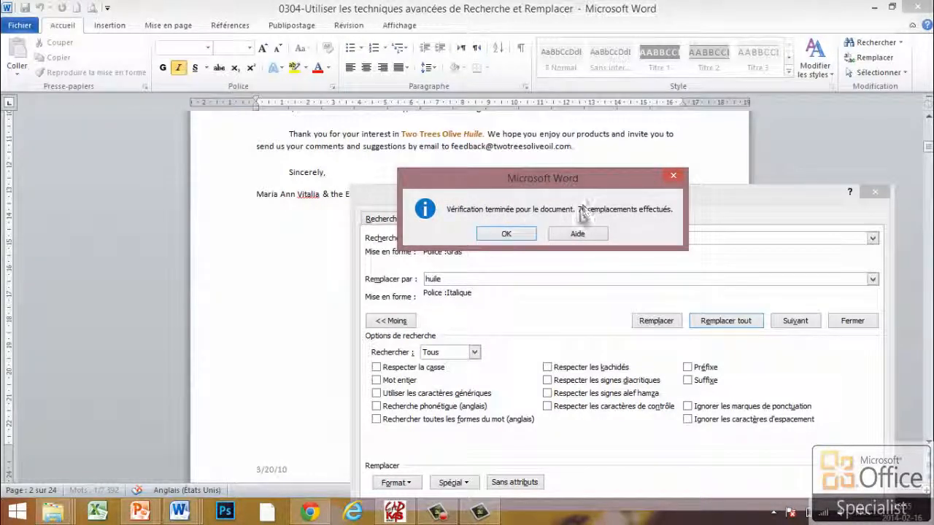
left_click(506, 233)
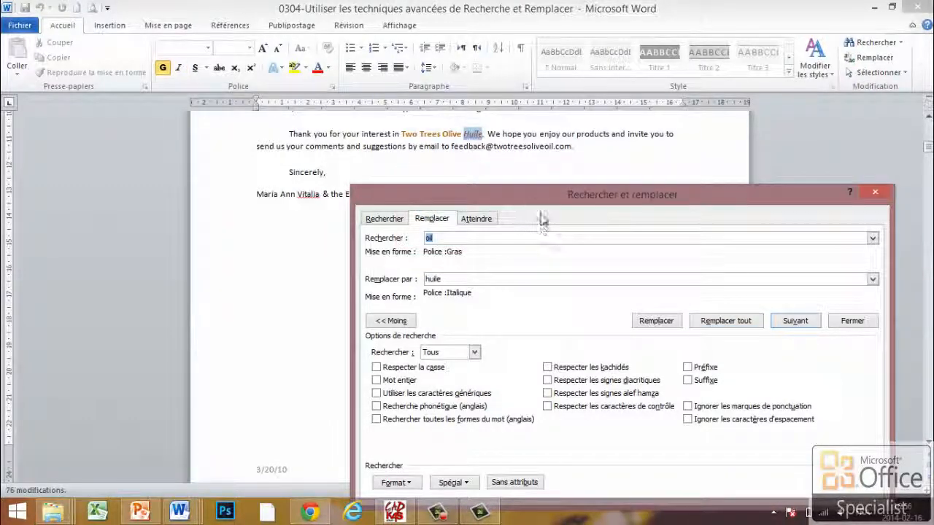
left_click_drag(526, 195, 493, 163)
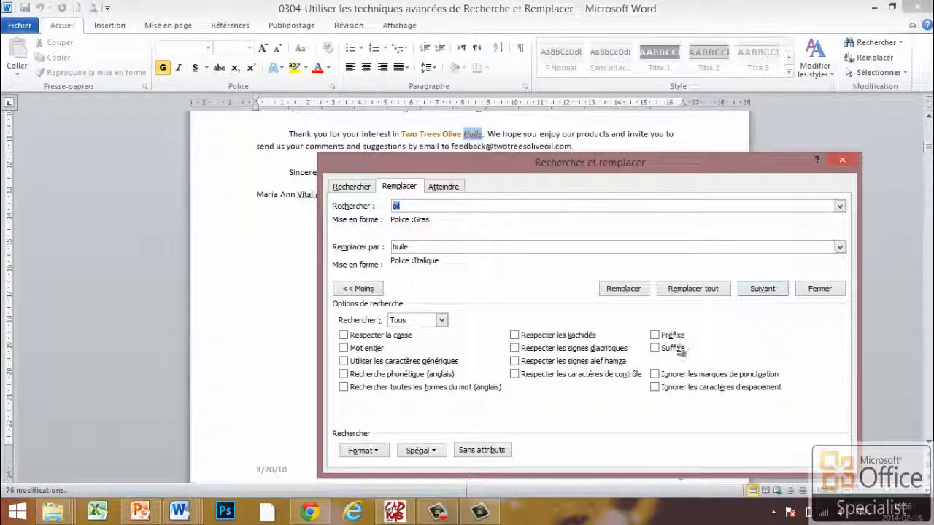
left_click(810, 292)
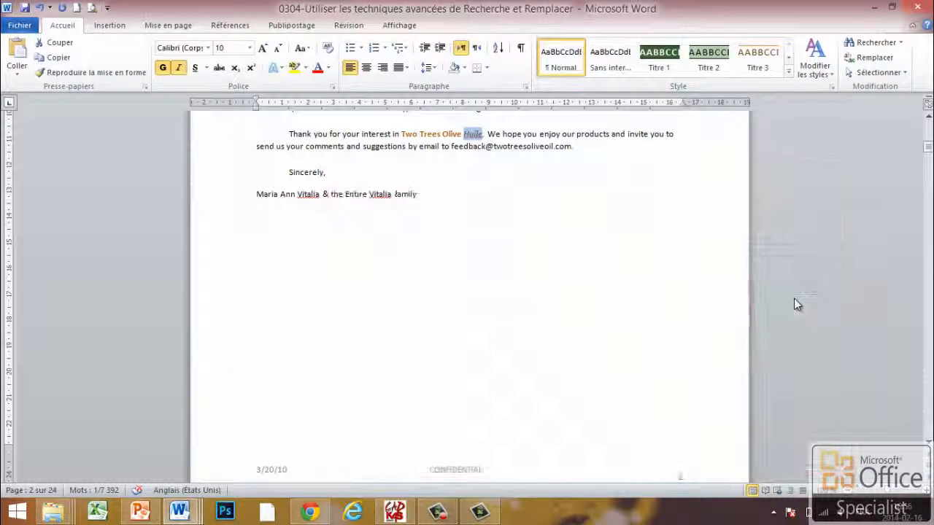